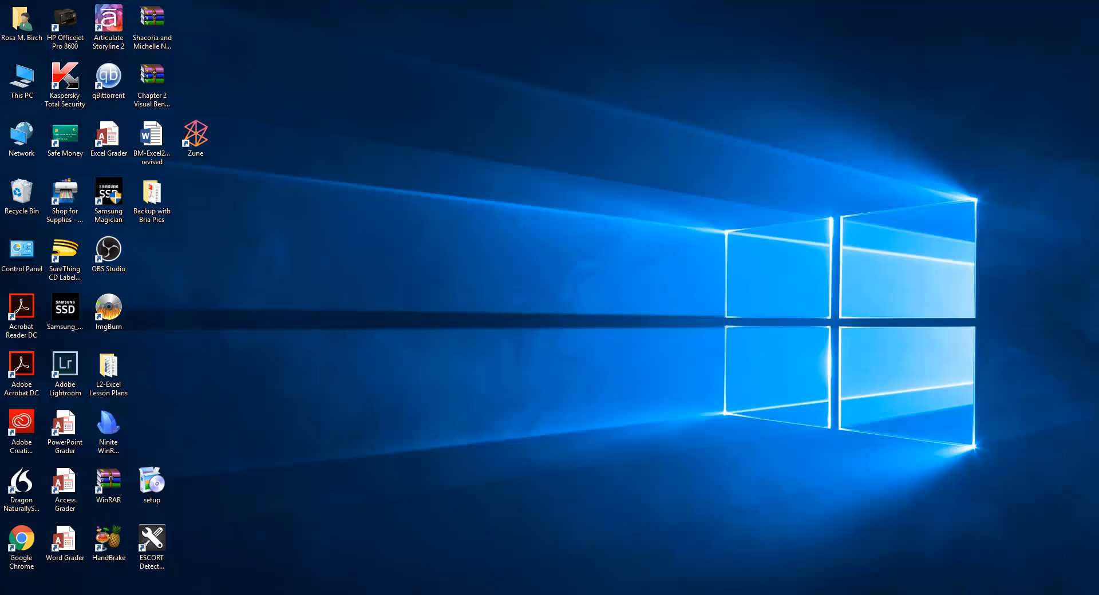
# Step: Start Word 2016, create a blank document and maximize its window
pyautogui.press('super')
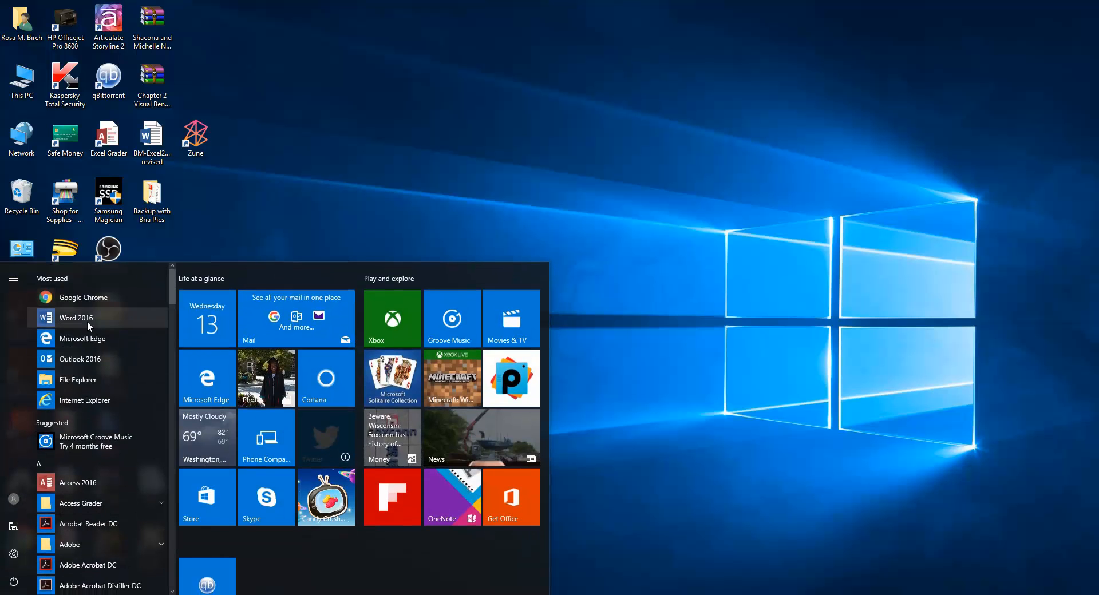
pyautogui.click(87, 319)
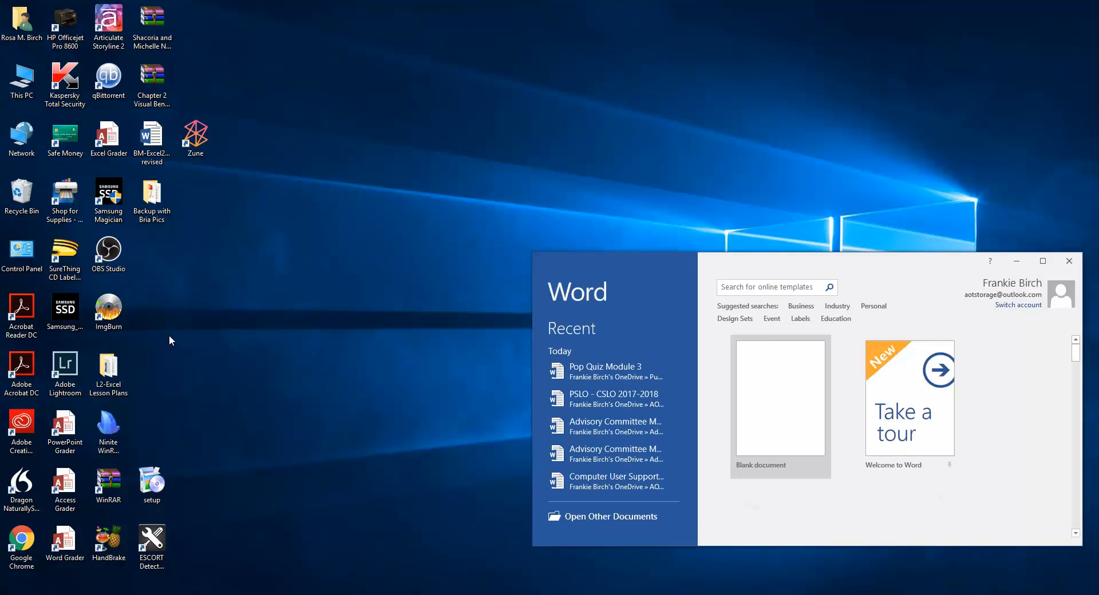
pyautogui.click(785, 406)
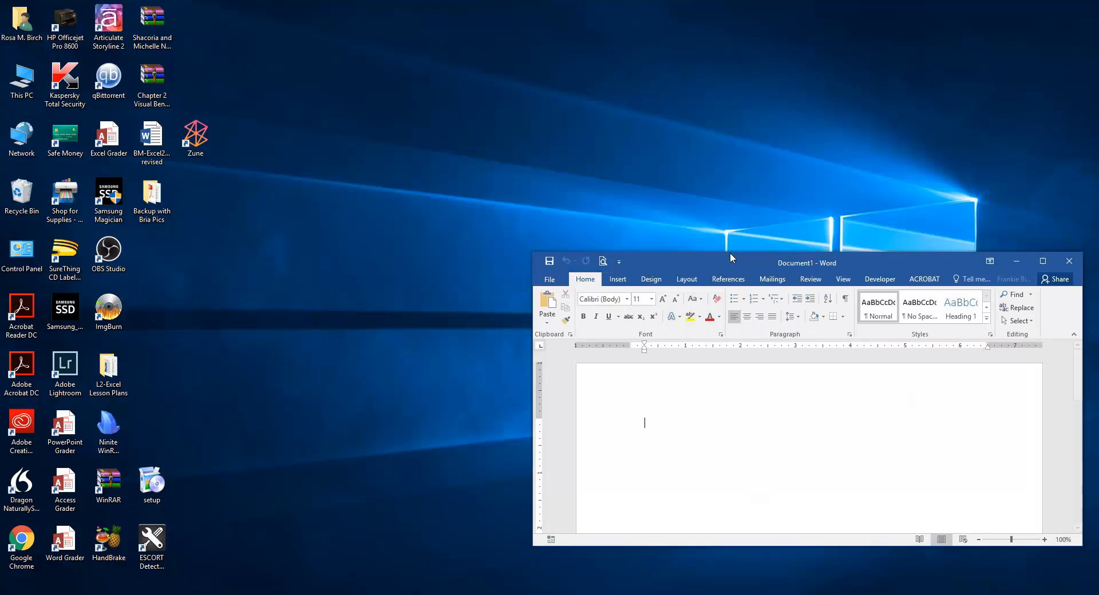
pyautogui.moveTo(879, 267); pyautogui.dragTo(682, 86)
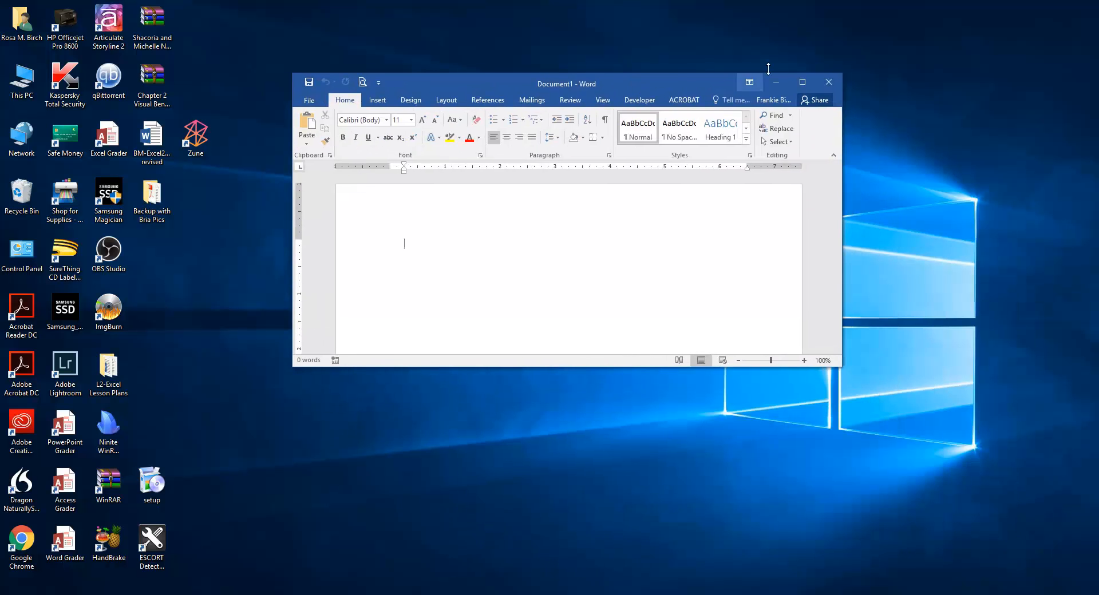
pyautogui.click(803, 82)
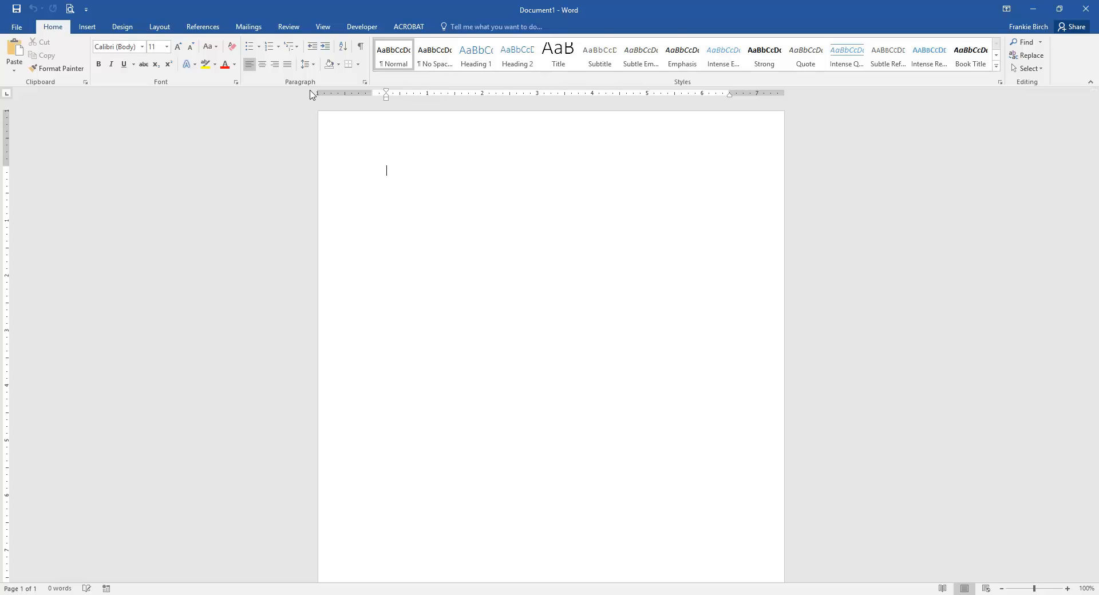
# Step: Compare the paragraph spacing settings of the No Spacing style with those of the Normal style, undoing the style change in between
pyautogui.click(439, 64)
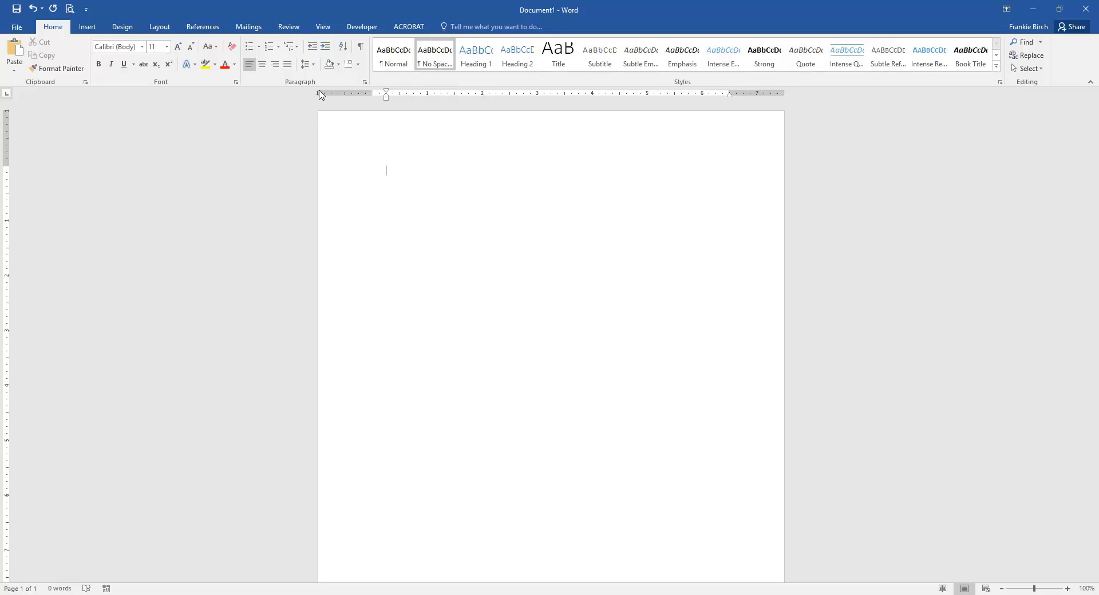
pyautogui.click(365, 83)
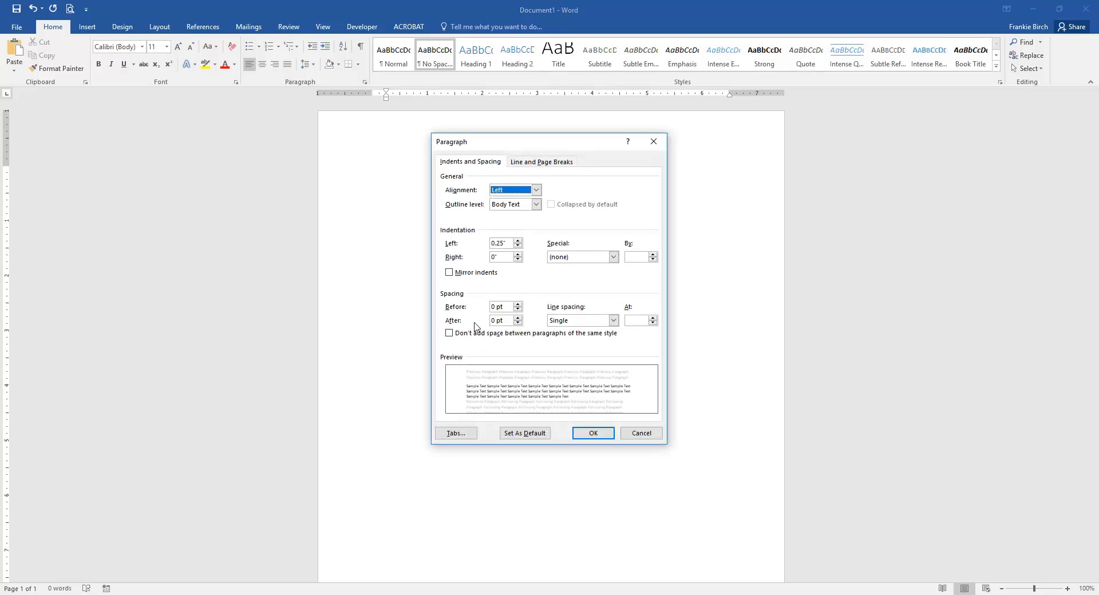
pyautogui.click(636, 433)
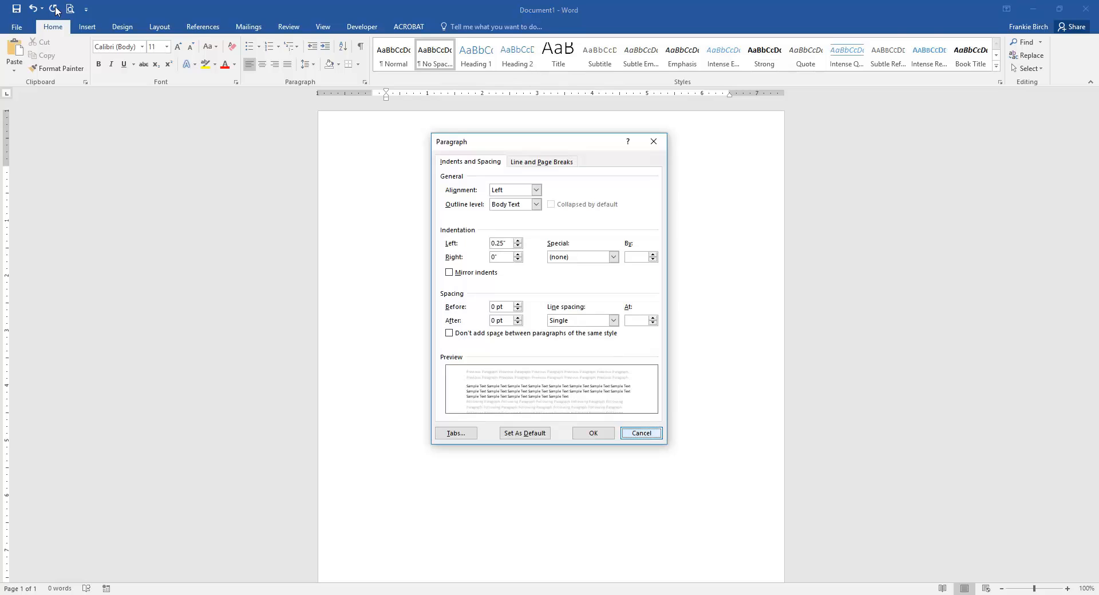
pyautogui.click(32, 10)
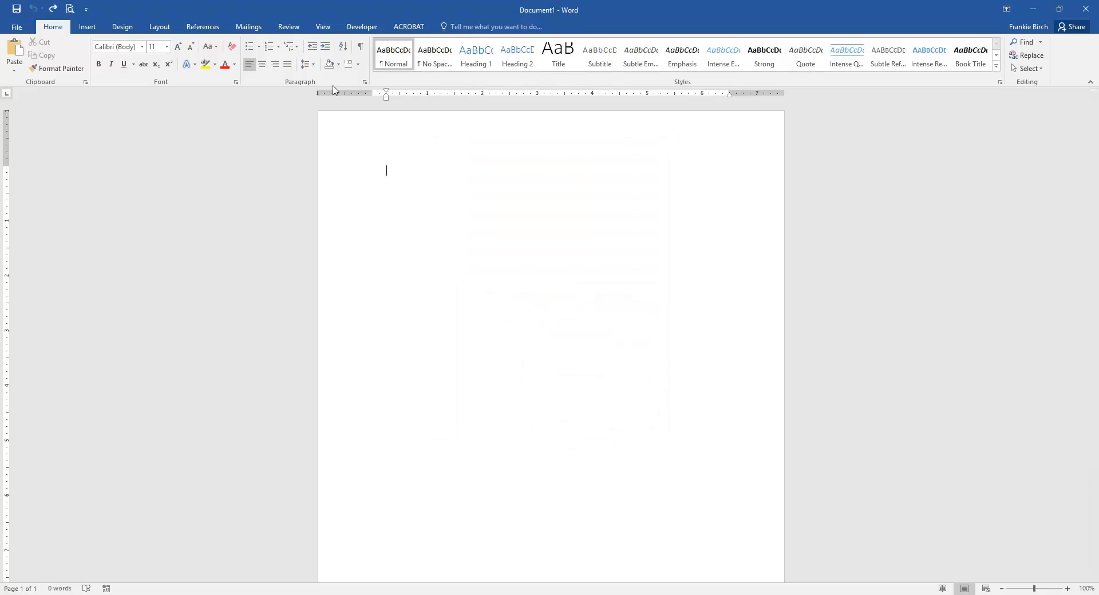
pyautogui.click(365, 84)
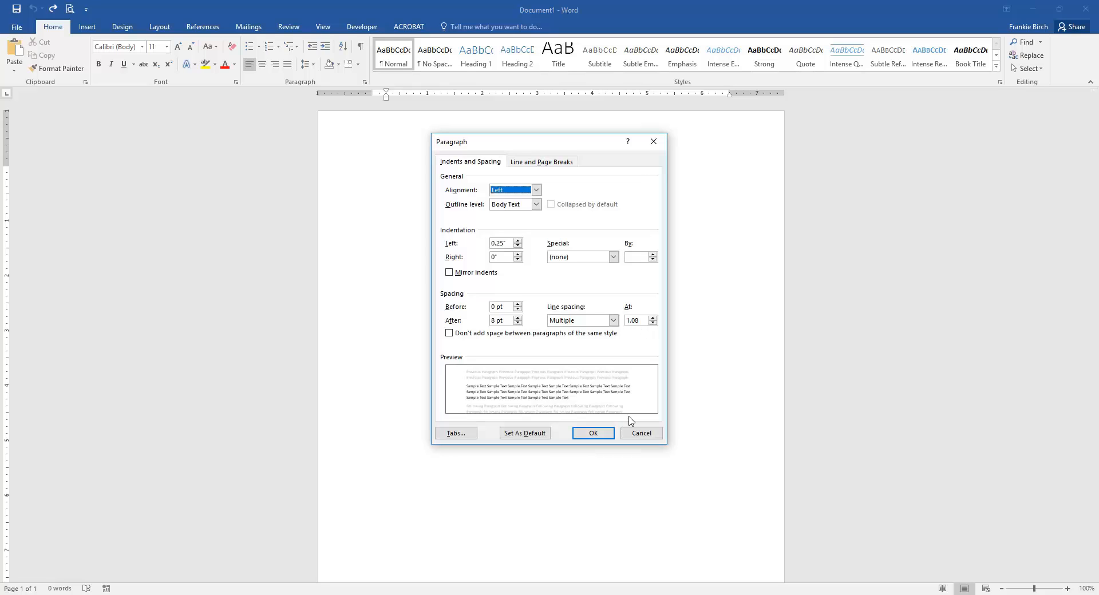
pyautogui.click(645, 435)
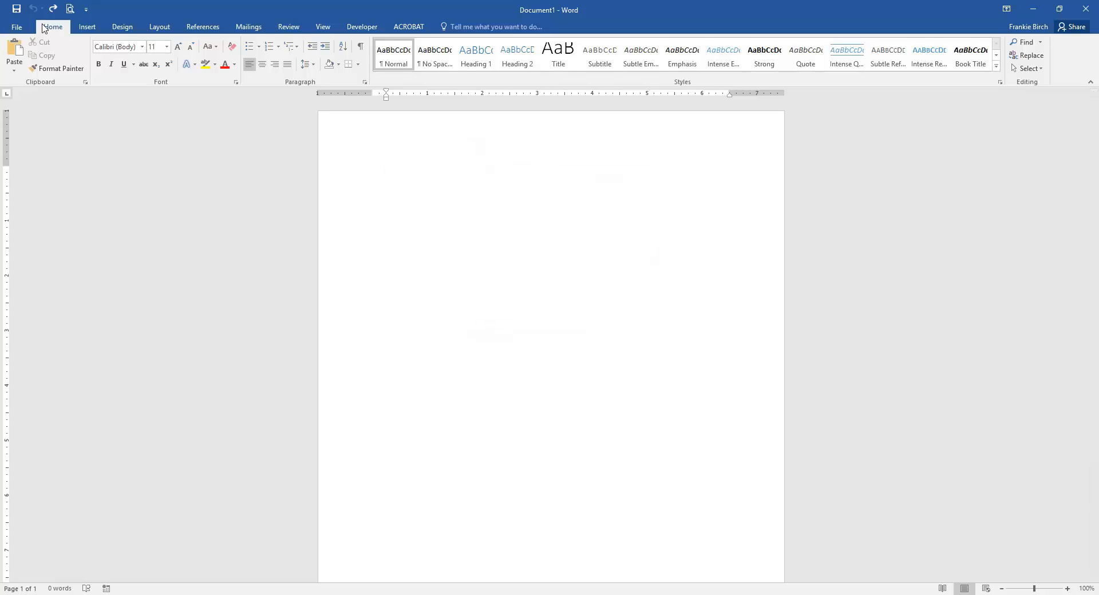
# Step: Apply the No Spacing style, leave five blank lines at the top of the page and enter the title MEMORANDUM
pyautogui.click(445, 56)
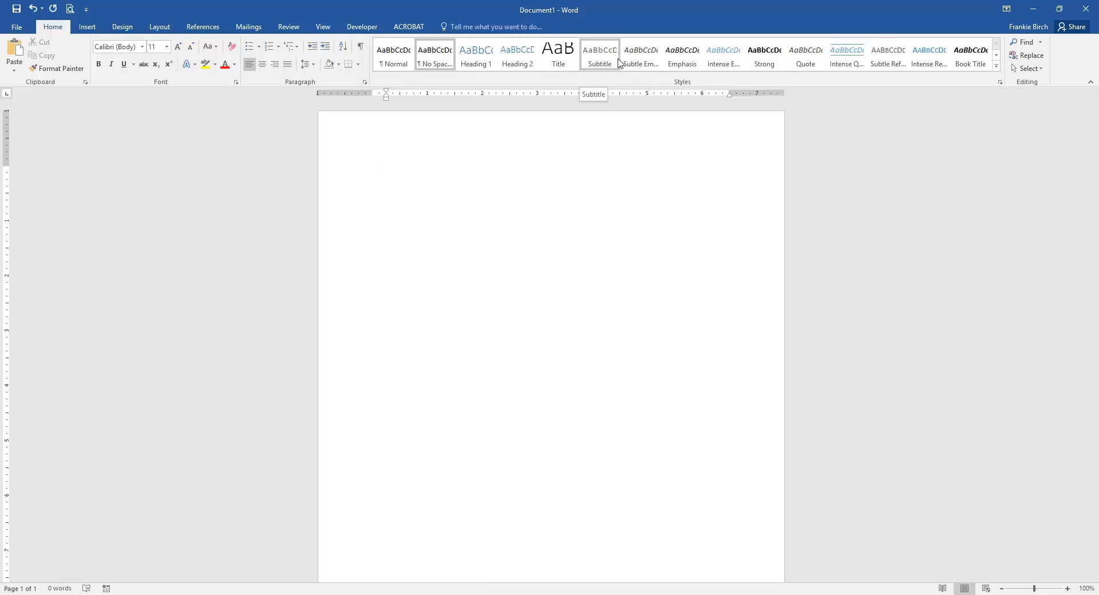
pyautogui.press('Return')
pyautogui.press('Return')
pyautogui.press('Return')
pyautogui.write('MEMORANDUM')
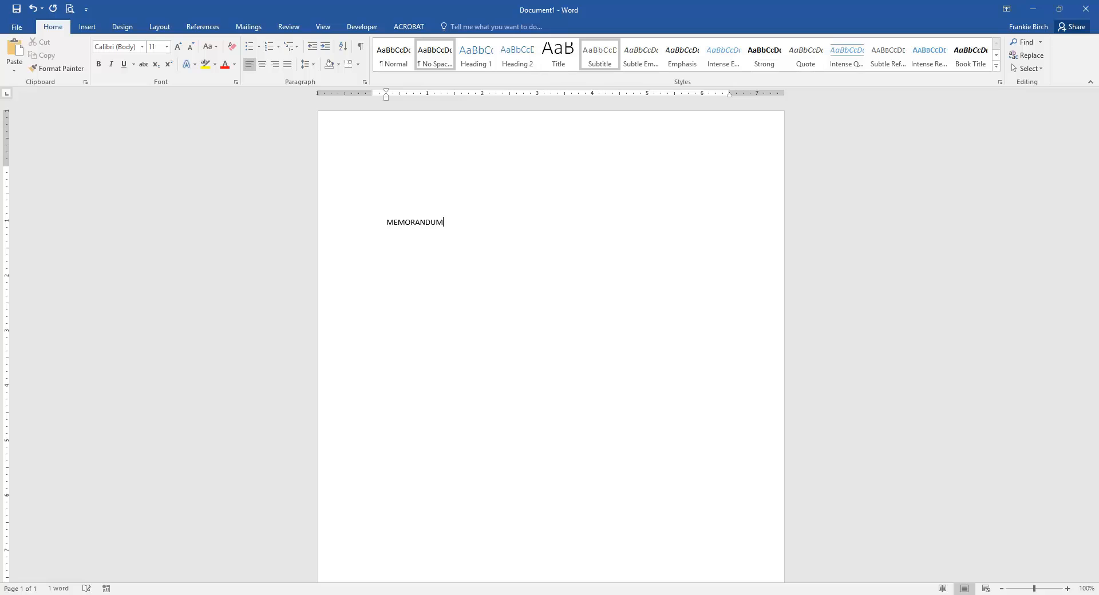
# Step: Enter the memo headings TO:, FROM:, DATE: and SUBJECT: below the title, each on its own line with a blank line between them
pyautogui.press('Return')
pyautogui.write('TO:')
pyautogui.press('Return')
pyautogui.write('FRAN')
pyautogui.press('BackSpace')
pyautogui.press('BackSpace')
pyautogui.press('BackSpace')
pyautogui.press('BackSpace')
pyautogui.write('FROM:')
pyautogui.press('Return')
pyautogui.write('DATE:')
pyautogui.press('Return')
pyautogui.write('SUBJECT:')
pyautogui.press('Return')
# Step: Format the MEMORANDUM title and all memo headings as bold Times New Roman, size 12
pyautogui.moveTo(423, 304); pyautogui.dragTo(378, 226)
pyautogui.click(98, 64)
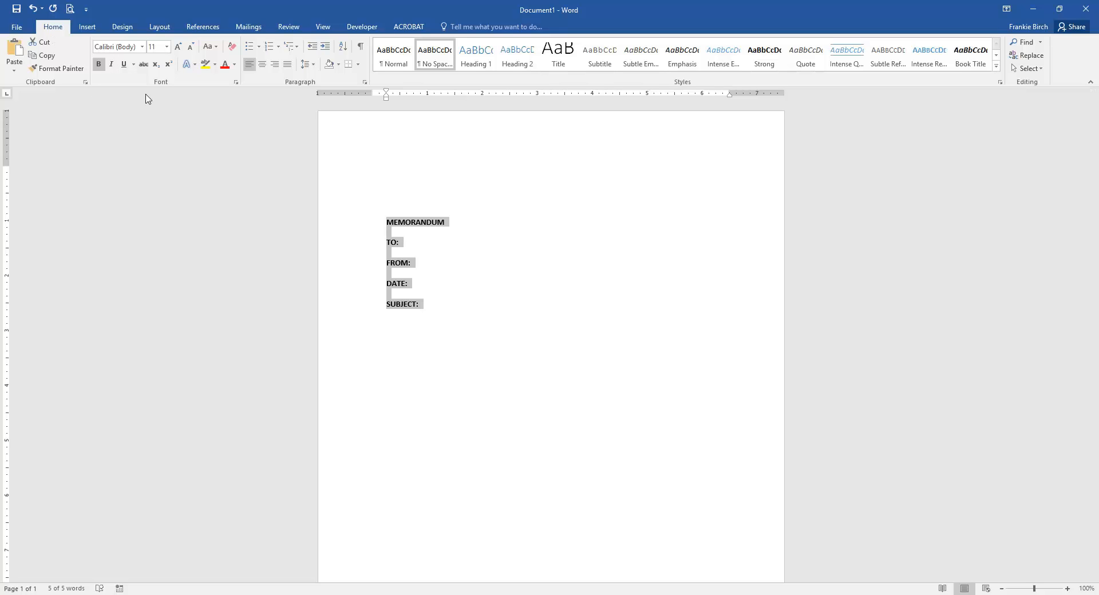
pyautogui.click(142, 47)
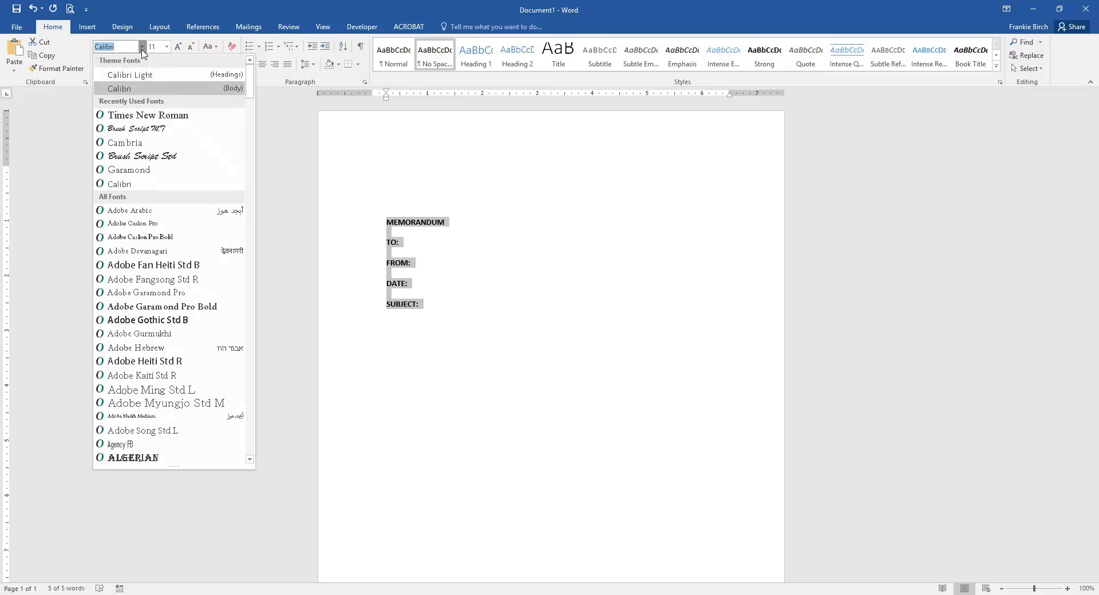
pyautogui.click(148, 115)
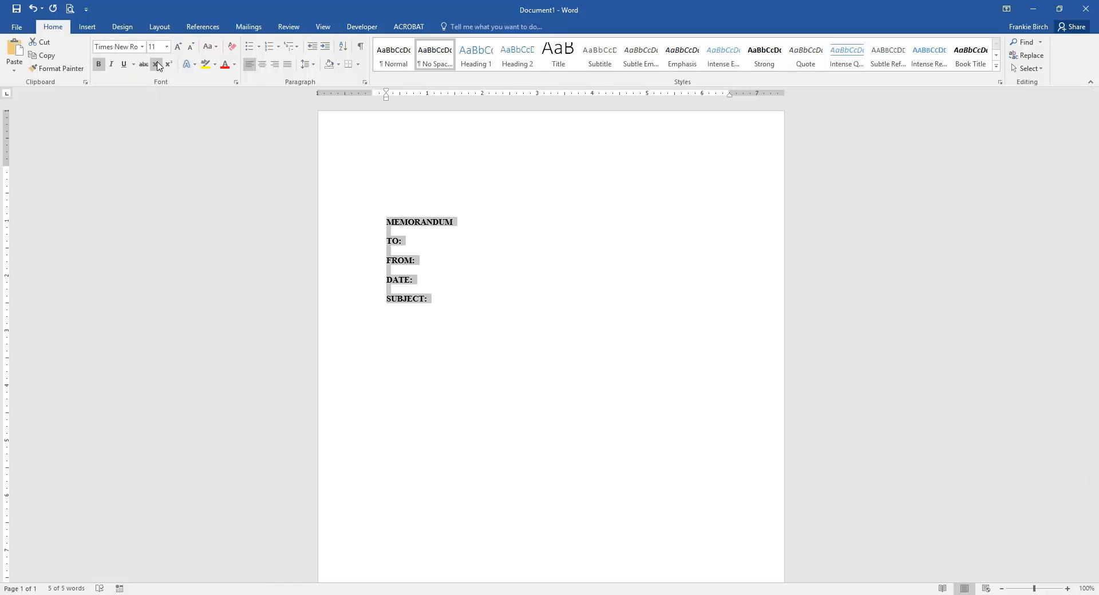
pyautogui.click(166, 47)
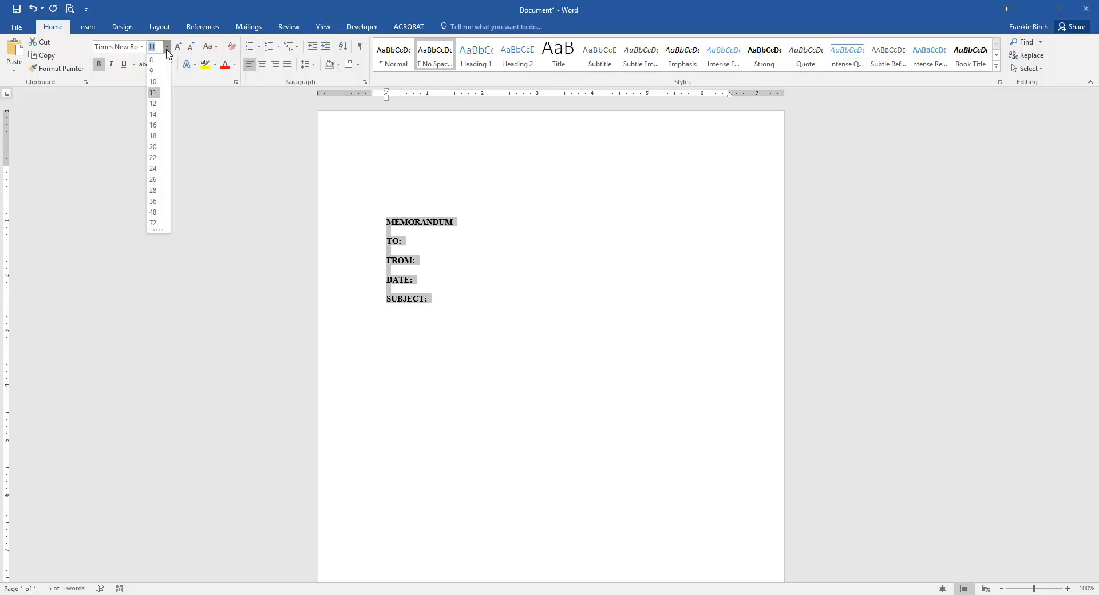
pyautogui.click(153, 103)
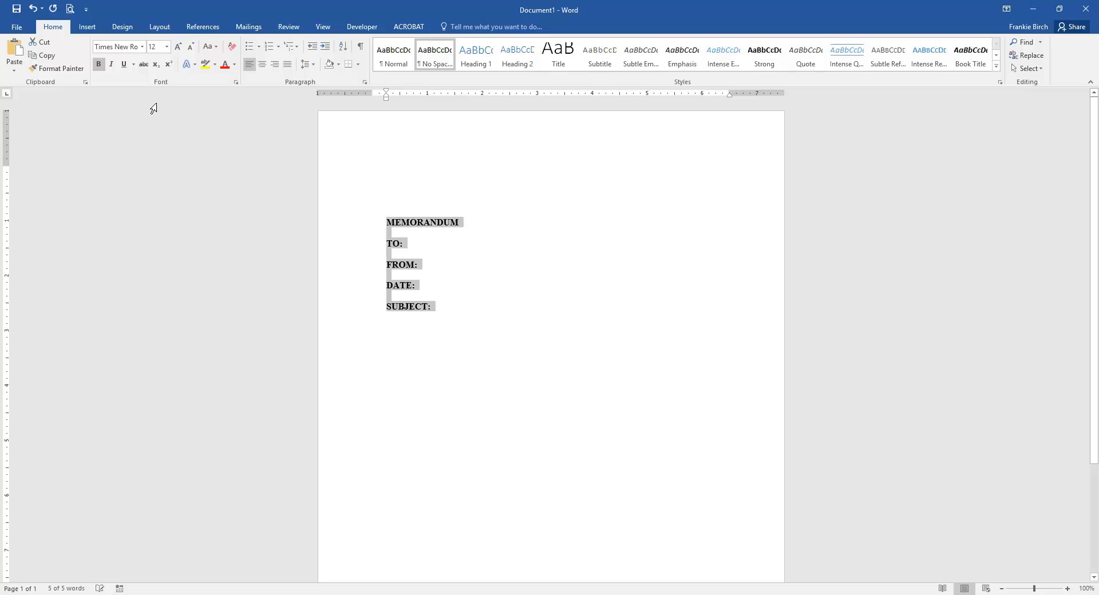
pyautogui.click(449, 316)
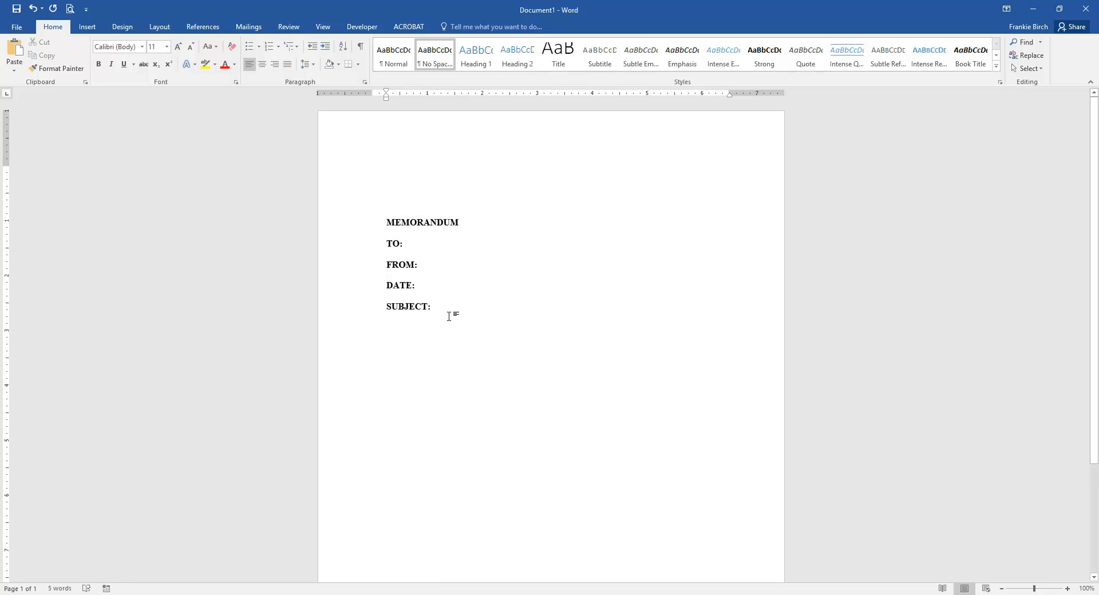